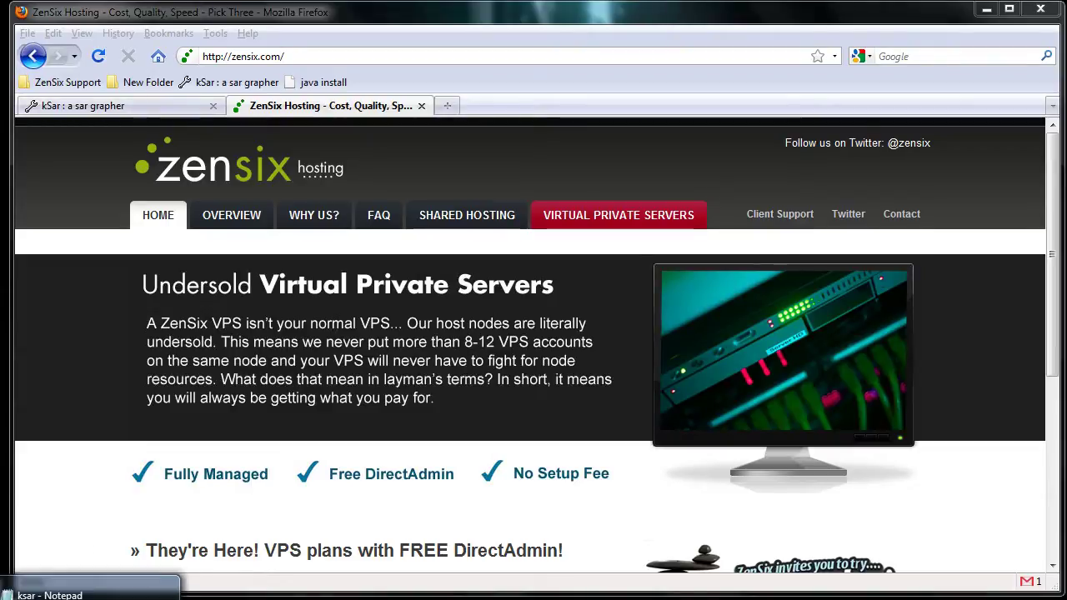
Bring the ksar setup notes in Notepad to the front from the taskbar
left_click(183, 590)
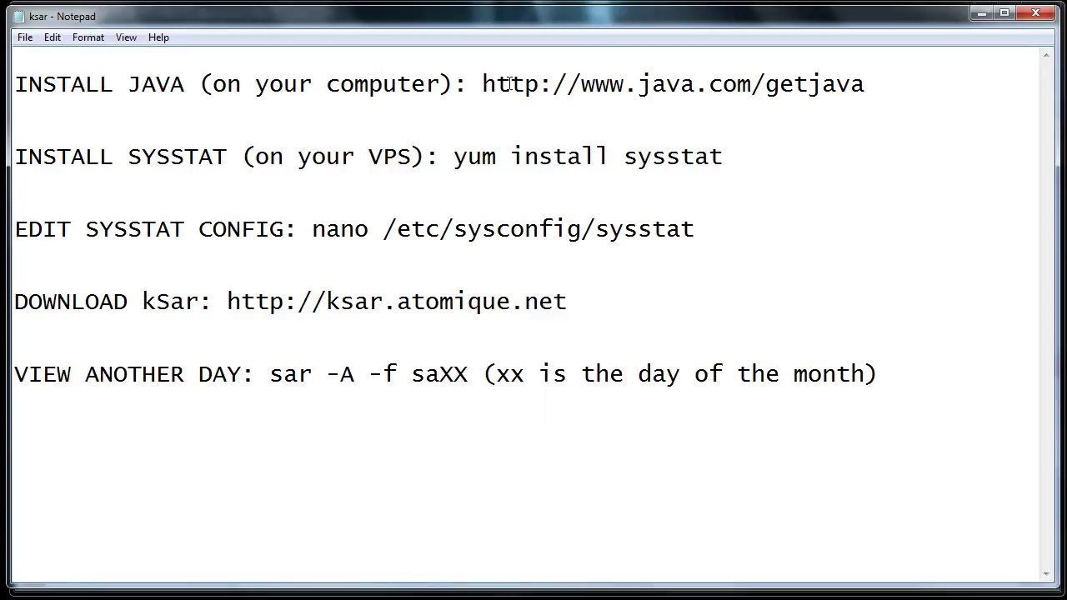
Highlight the Java download address, then close the ZenSix hosting tab in Firefox
left_click_drag(483, 80, 872, 85)
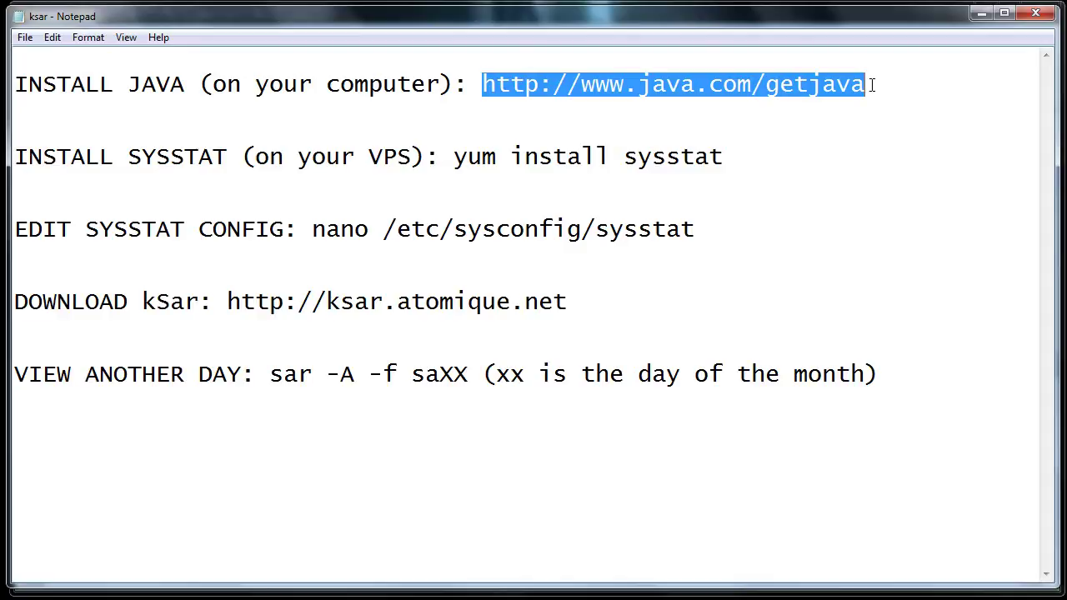
left_click(982, 15)
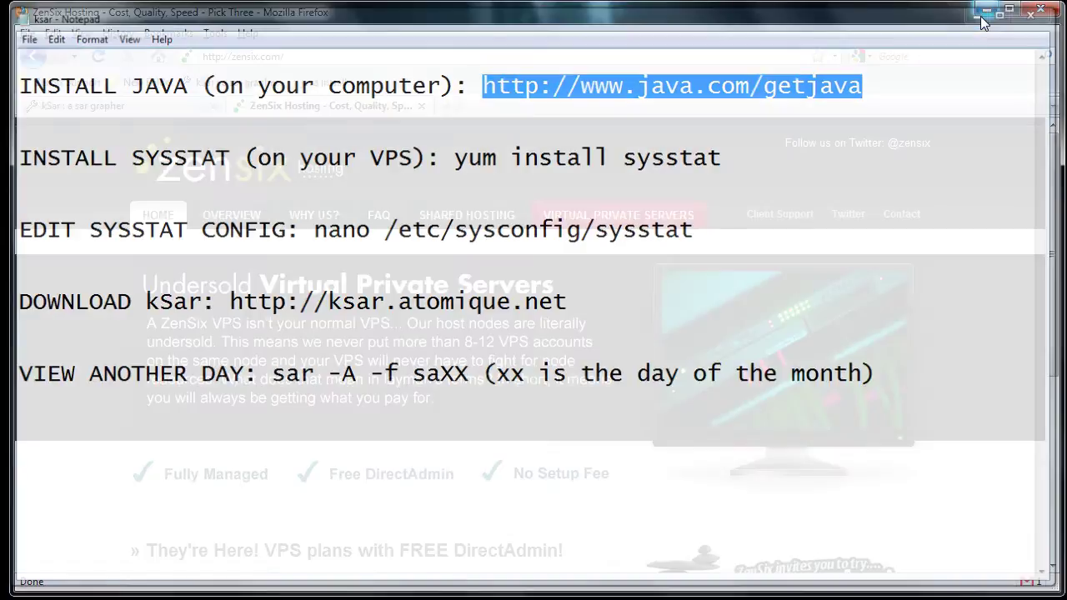
middle_click(350, 106)
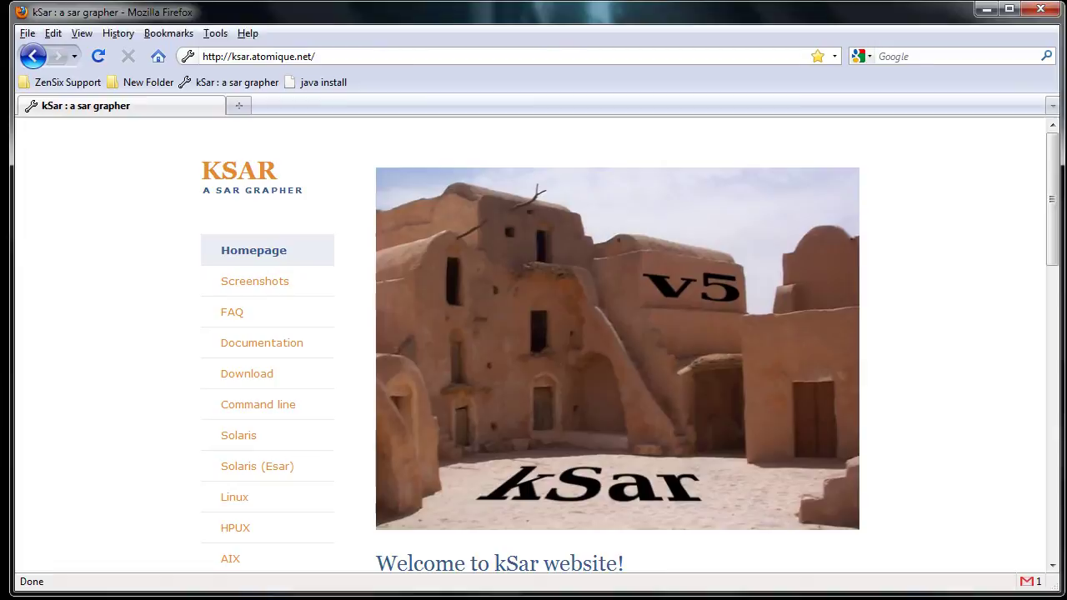
Back in Notepad, highlight the kSar download address and the 'yum install sysstat' command
key("alt+Tab")
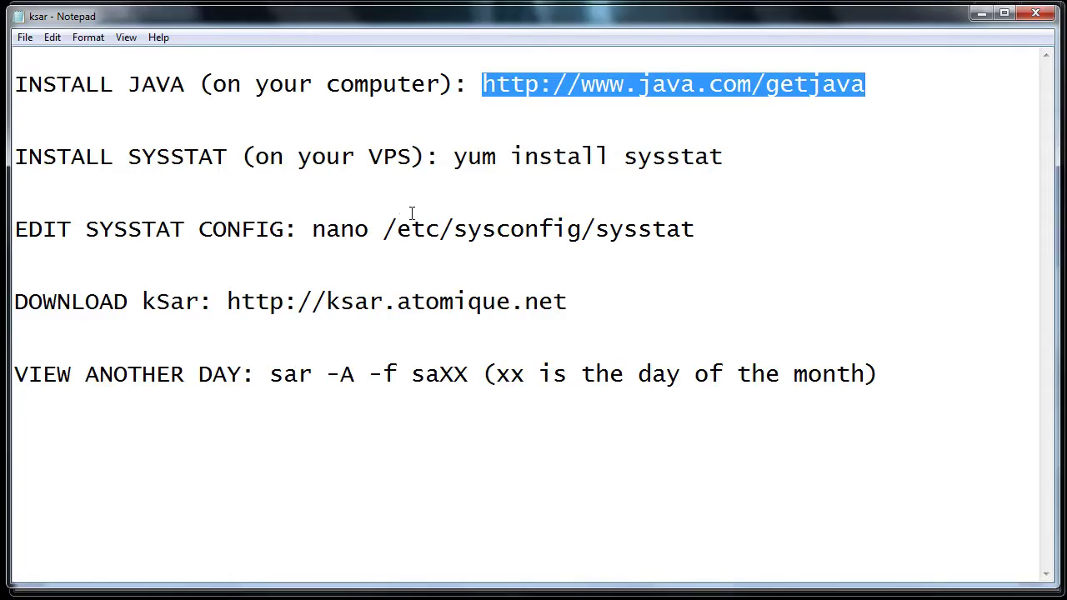
left_click_drag(577, 301, 230, 301)
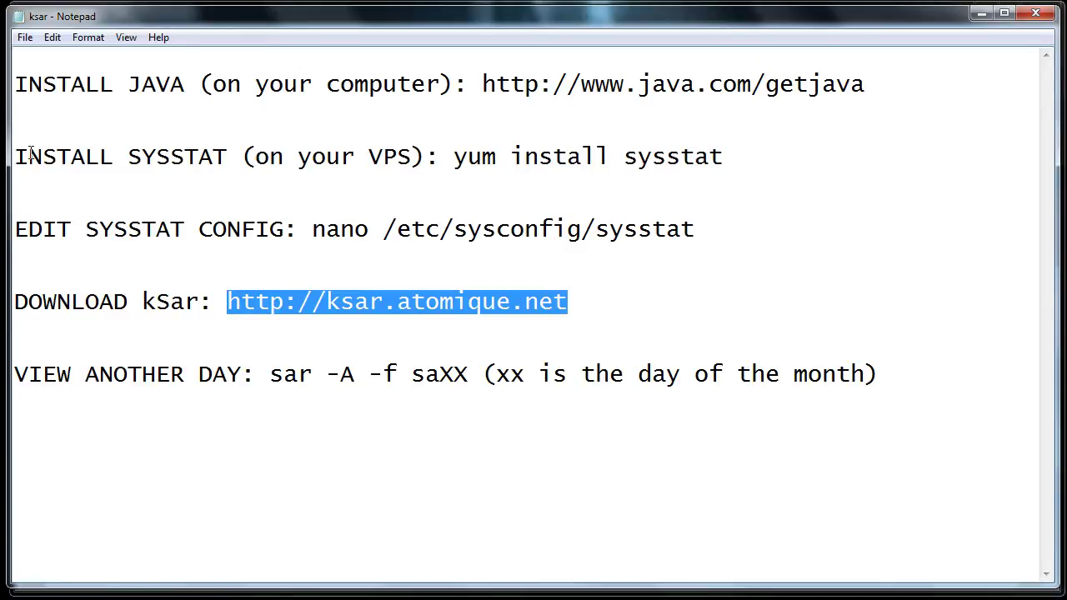
left_click_drag(455, 158, 749, 164)
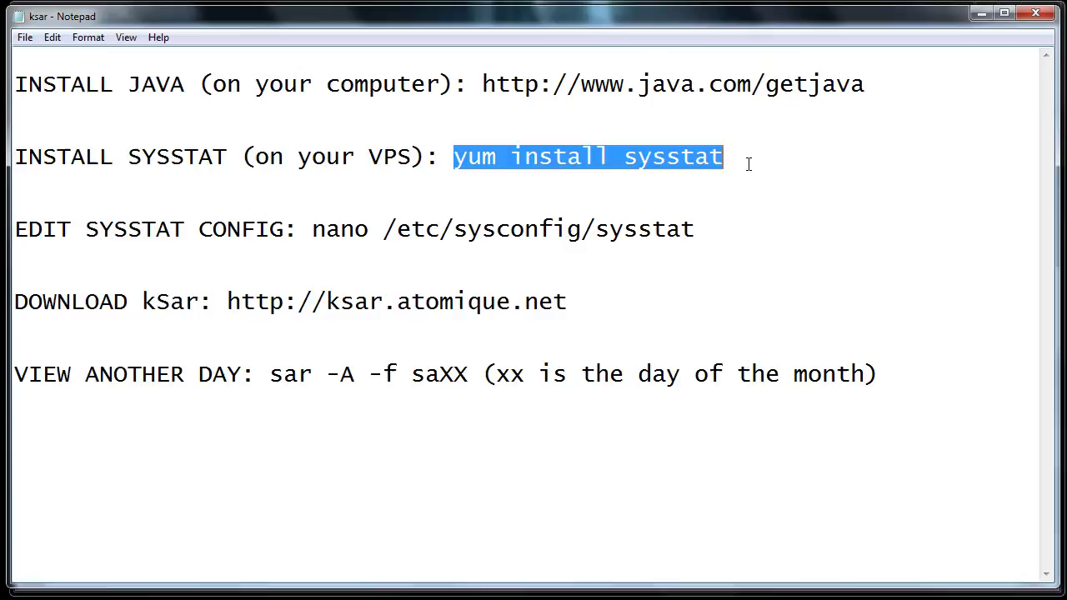
Reselect 'yum install sysstat', then highlight 'nano /etc/sysconfig/sysstat' on the EDIT SYSSTAT CONFIG line
left_click(524, 158)
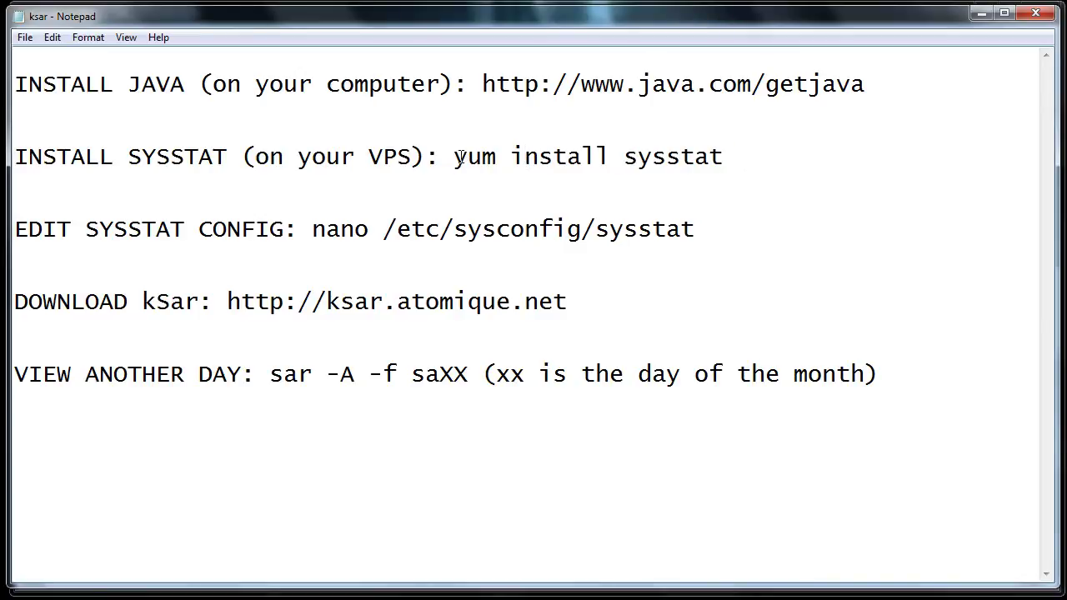
left_click_drag(452, 157, 736, 158)
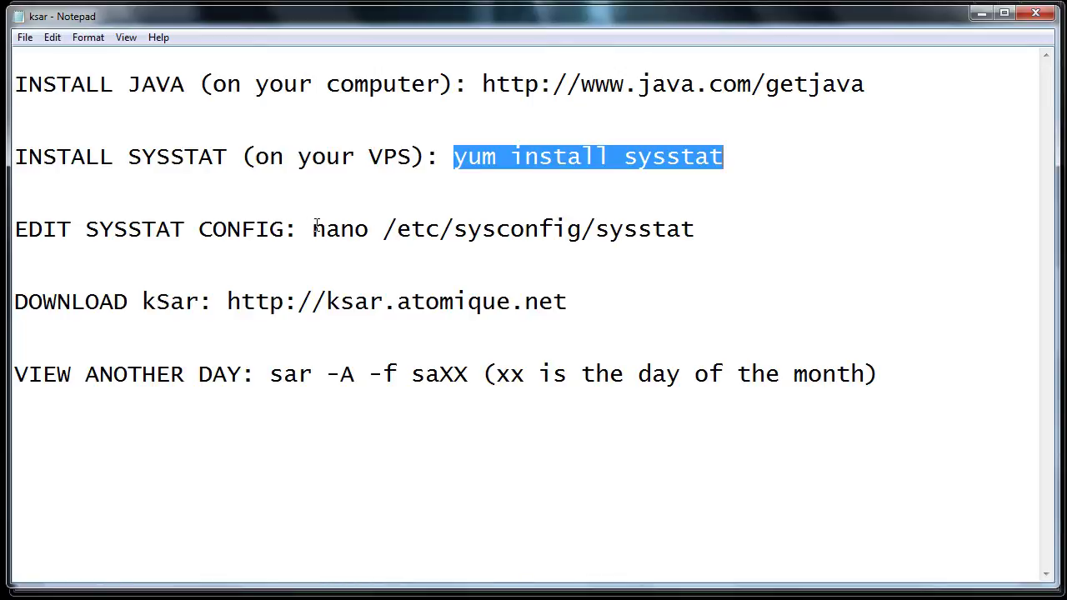
left_click_drag(314, 228, 723, 235)
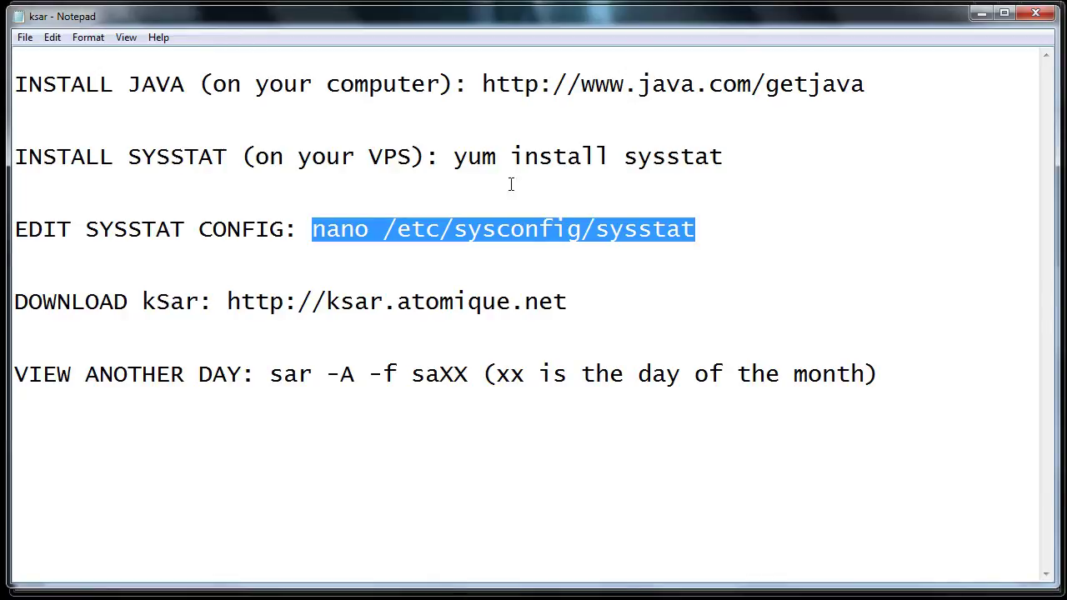
Go to the kSar site's Download page and cancel the kSar-5.0.6.zip download
left_click(984, 17)
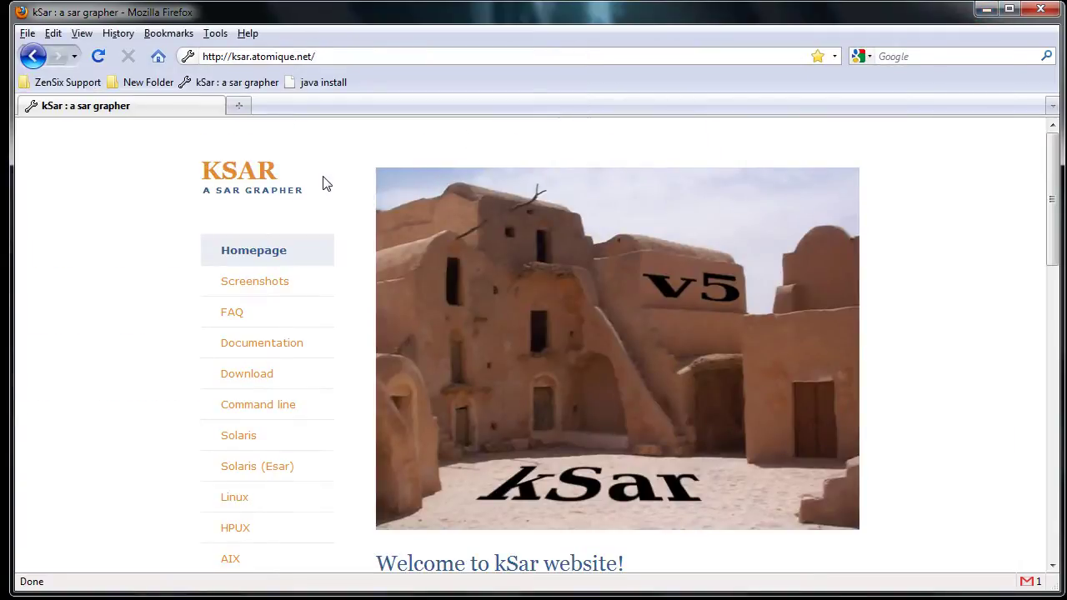
scroll(325, 182, "down", 1)
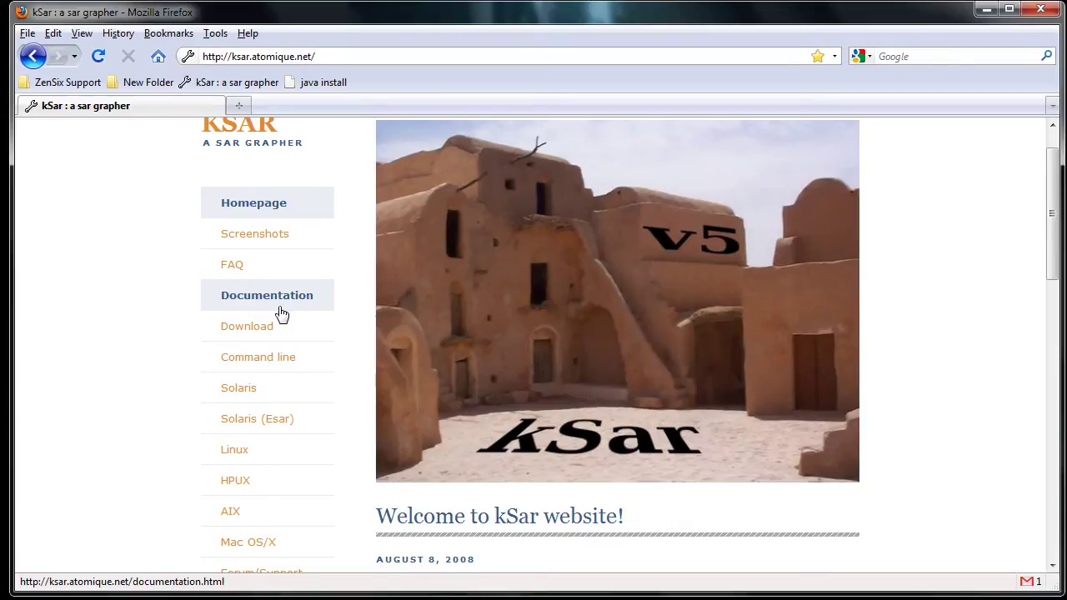
left_click(264, 328)
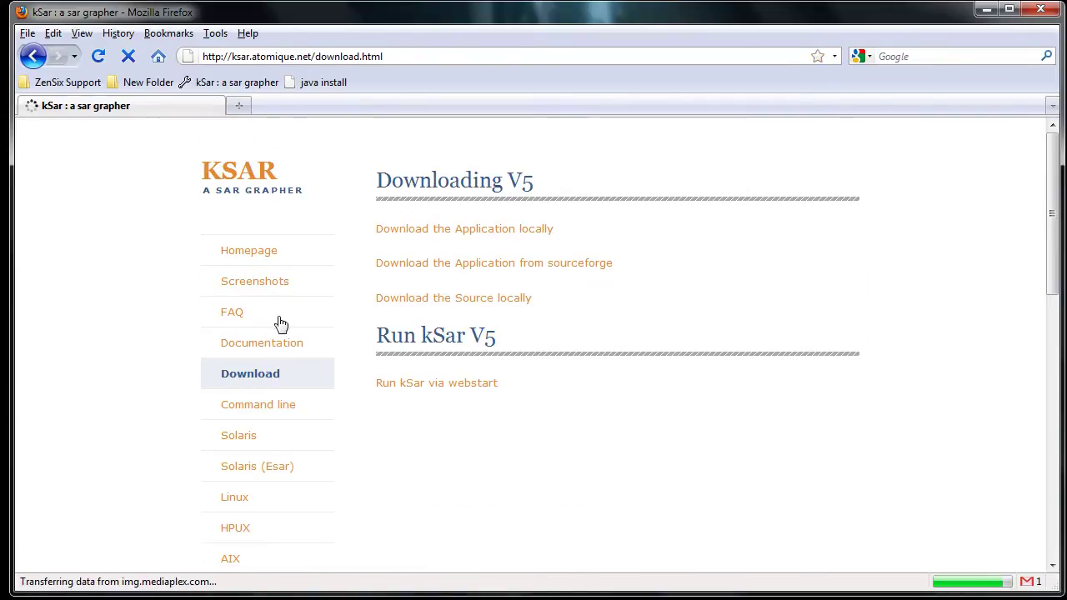
left_click(434, 236)
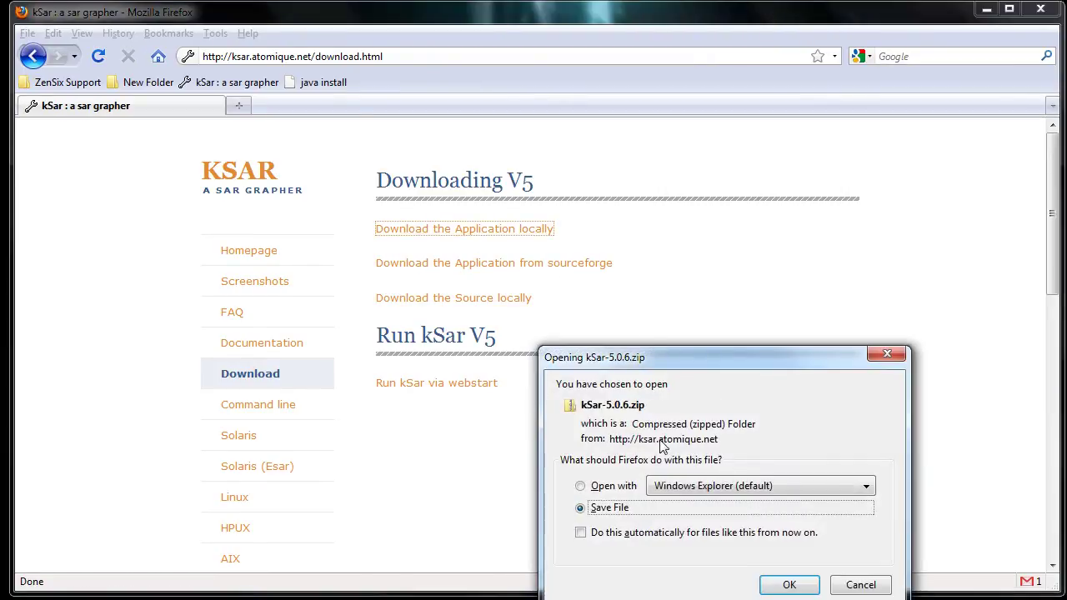
left_click(862, 584)
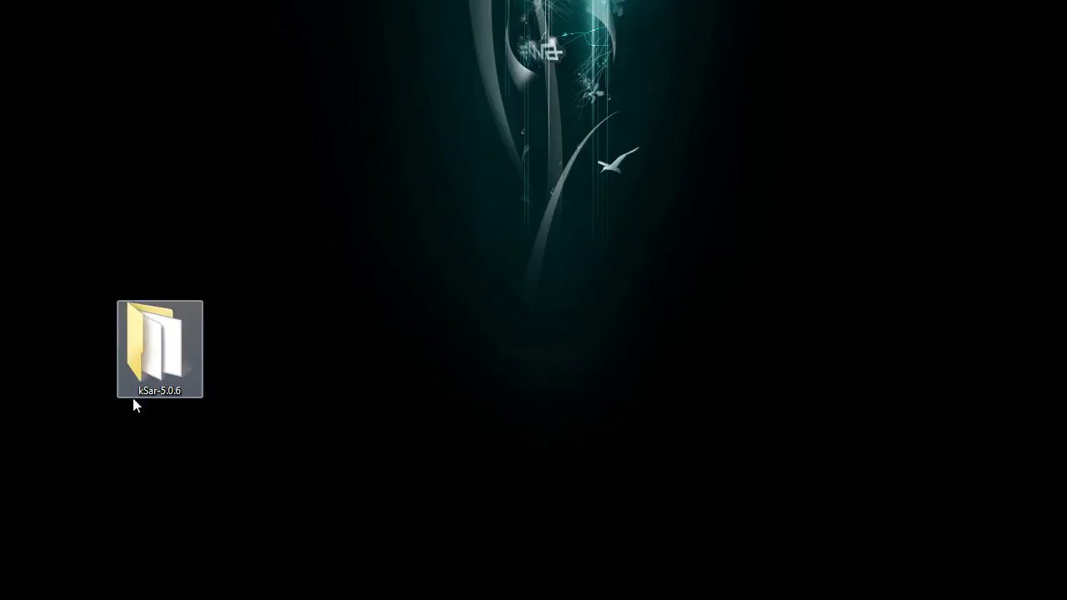
Run the kSar jar from the kSar-5.0.6 folder and close the Explorer window
double_click(185, 343)
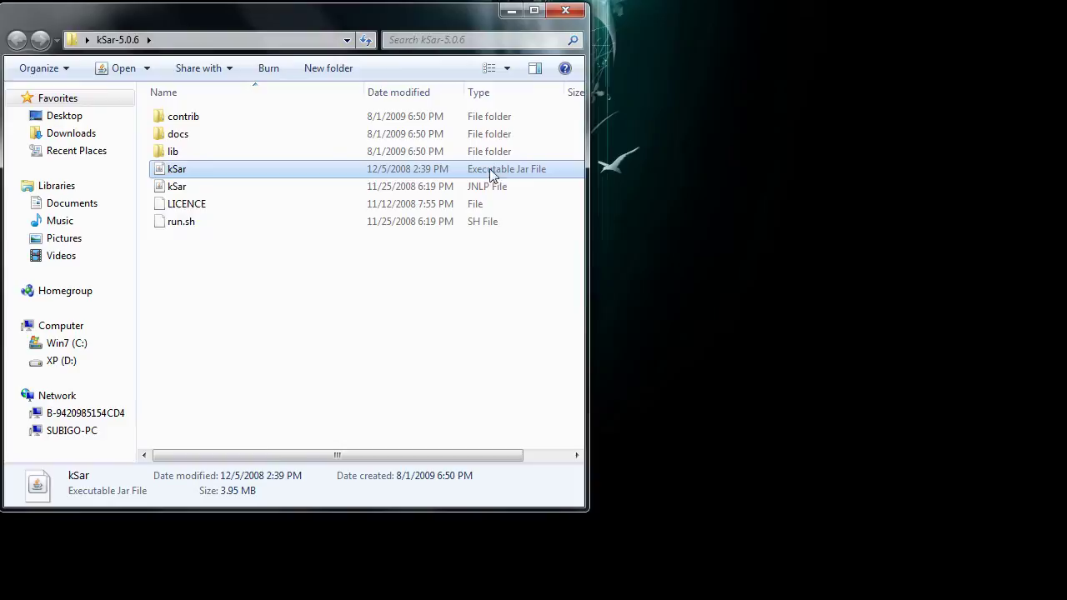
left_click(566, 12)
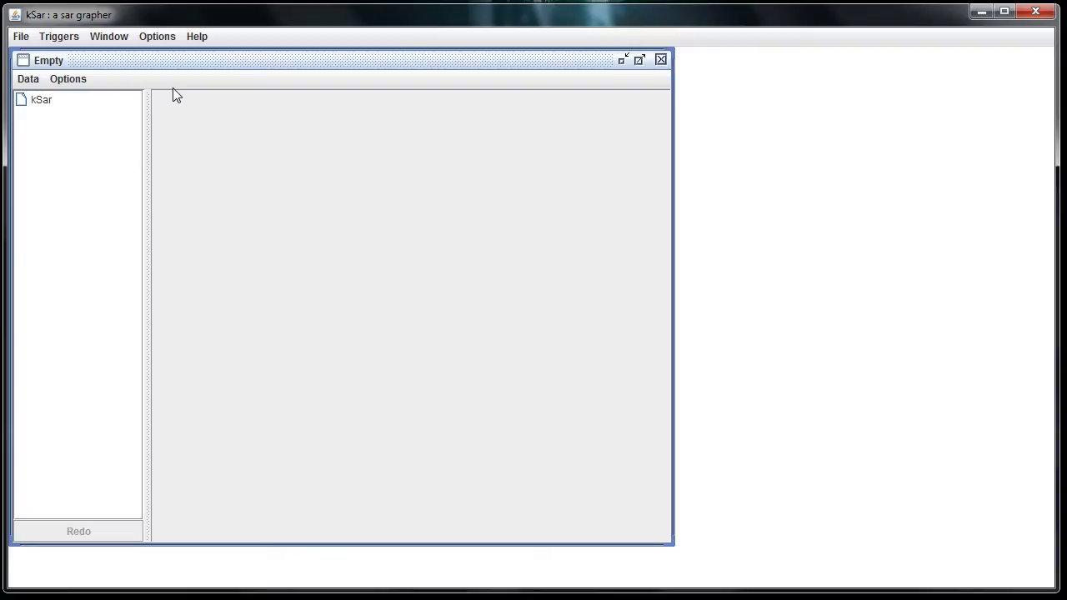
Maximize the Empty frame and choose Data > Launch SSH command
left_click(641, 62)
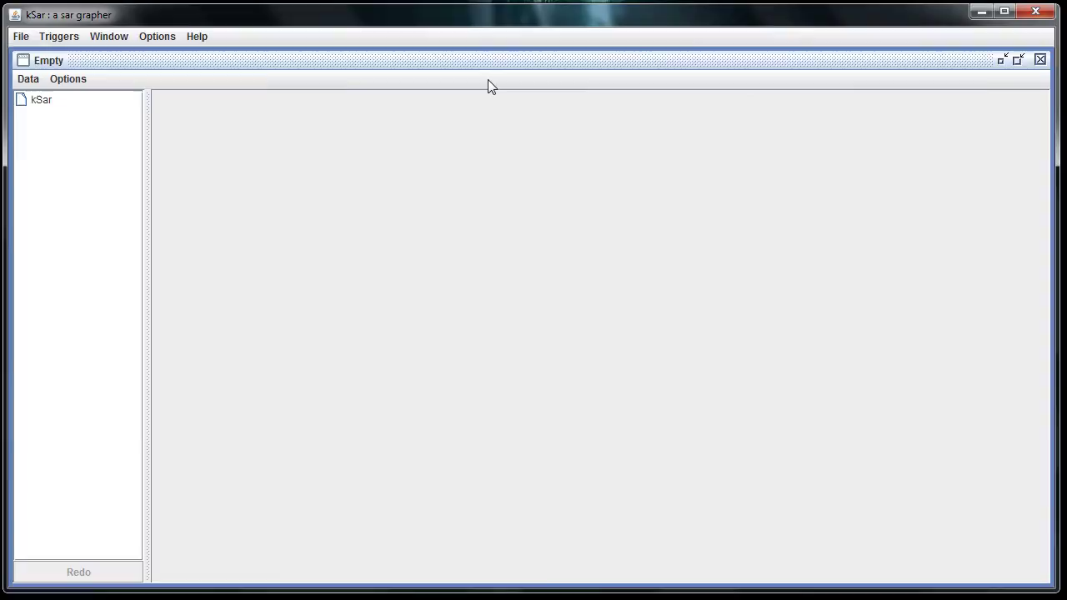
left_click(28, 79)
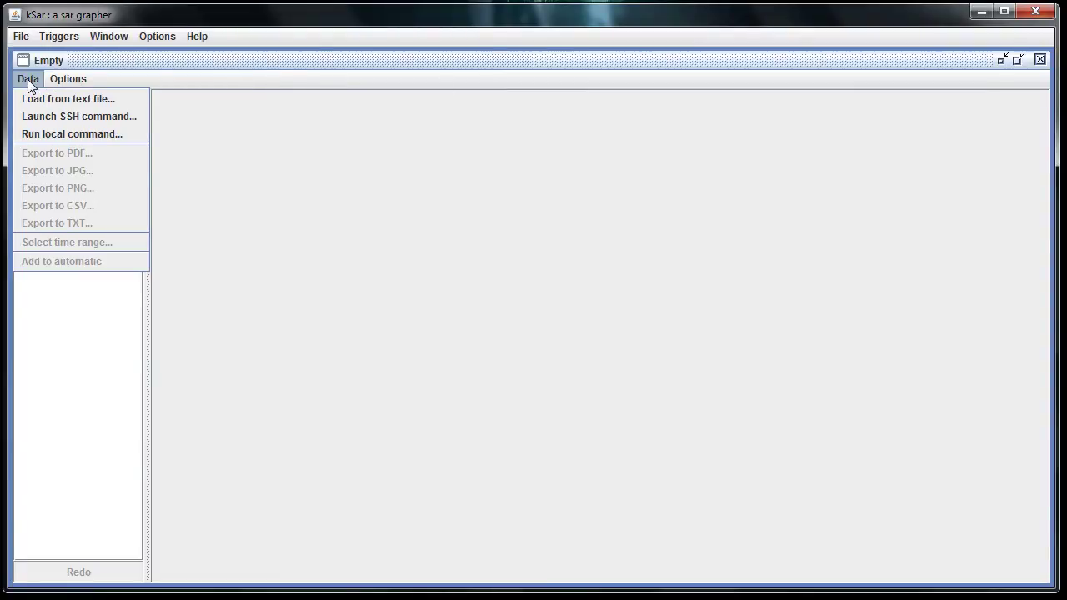
left_click(45, 117)
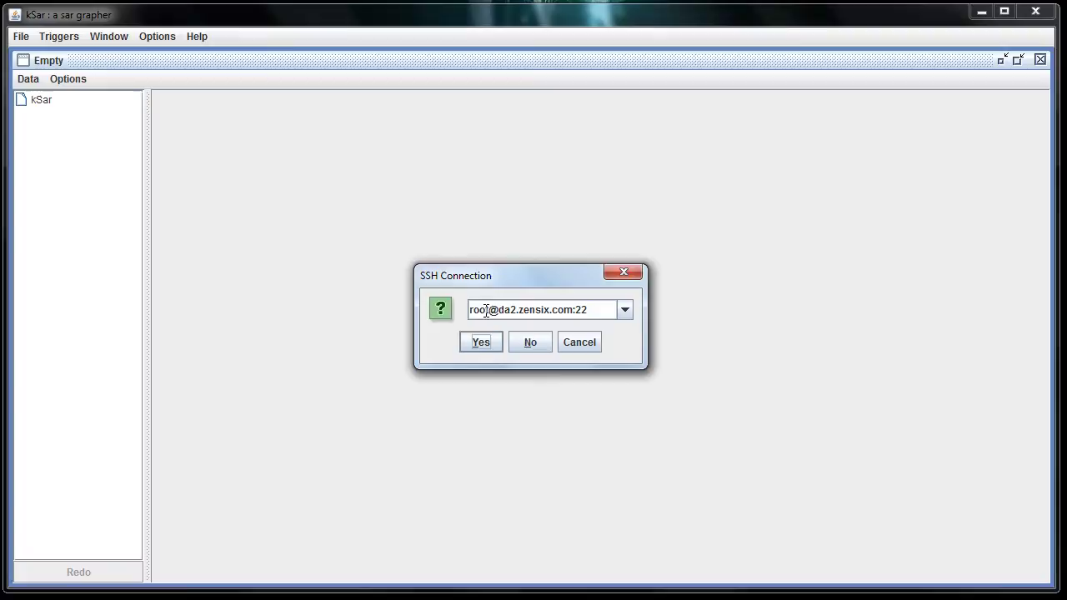
Check the SSH host entry for da2.zensix.com and connect to it
left_click(603, 313)
key("BackSpace")
key("BackSpace")
key("BackSpace")
triple_click(470, 312)
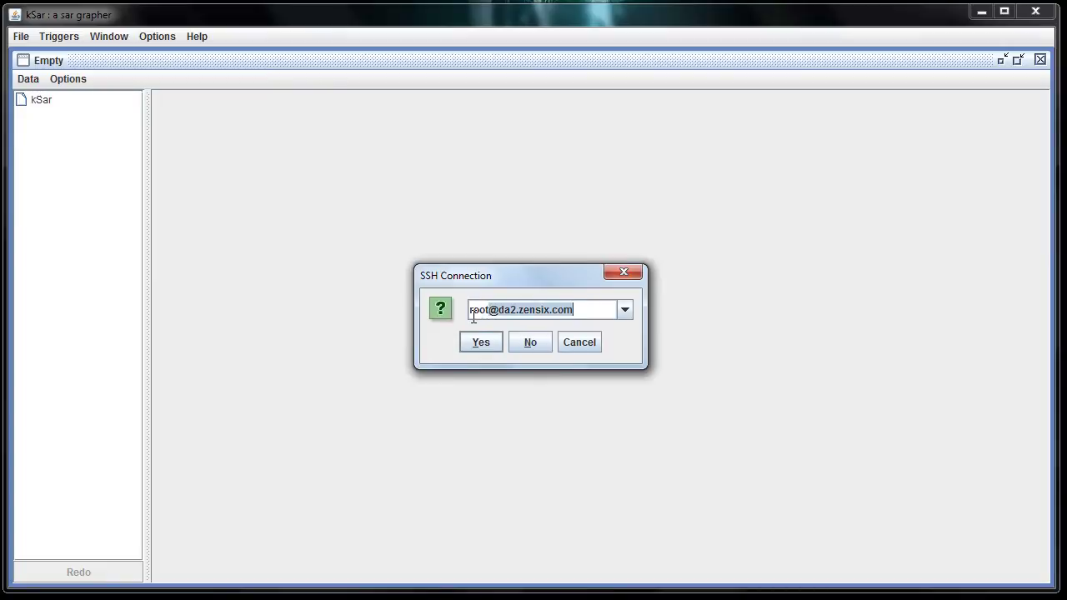
double_click(471, 310)
left_click(471, 309)
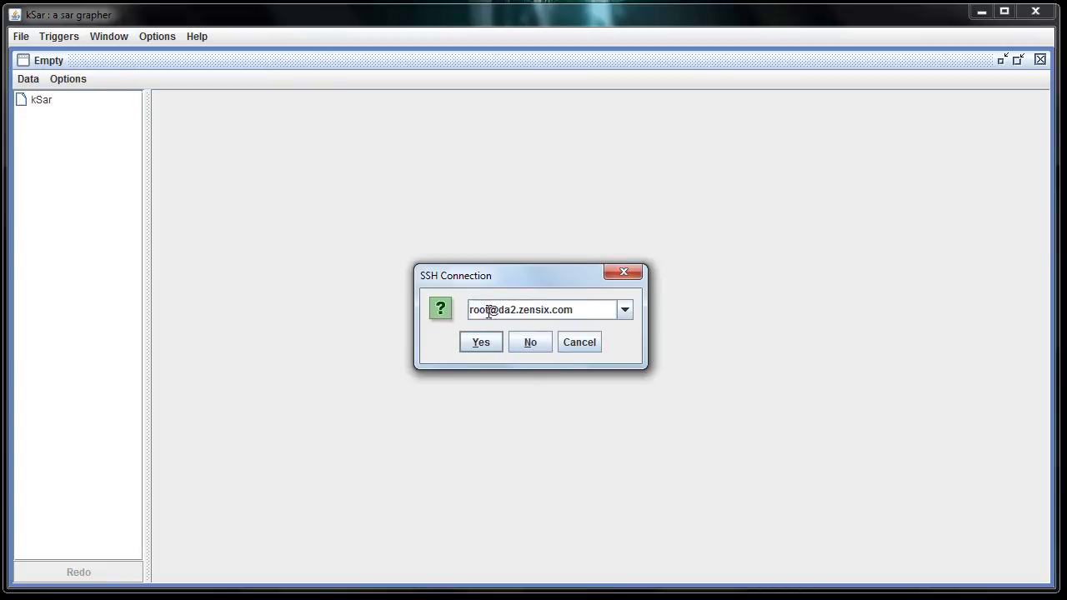
left_click_drag(489, 312, 597, 313)
left_click(598, 313)
left_click(480, 344)
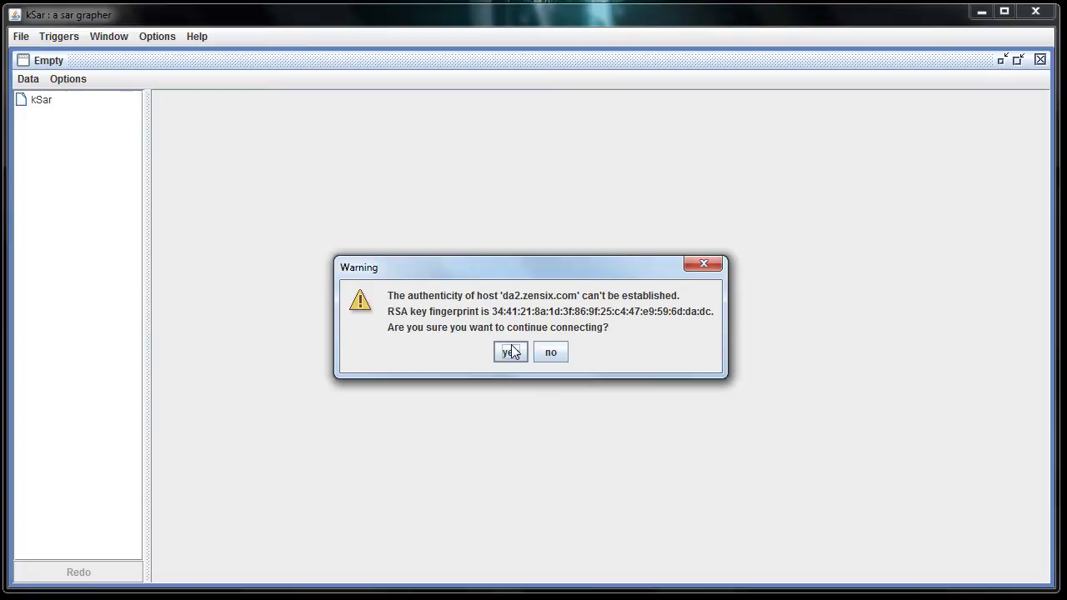
Trust the server's host key and log in with the account password
left_click(512, 353)
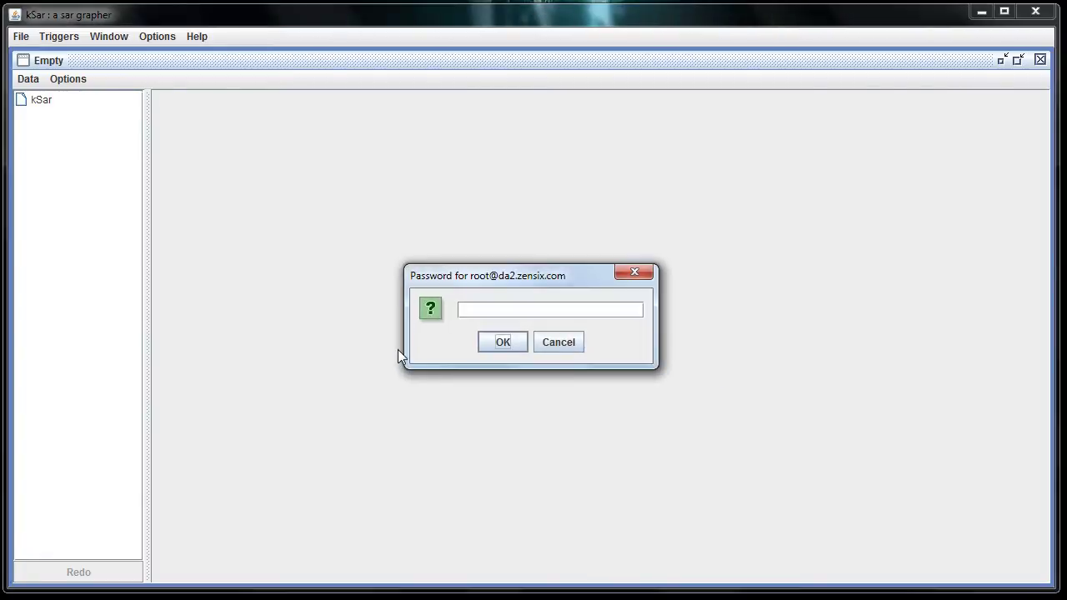
left_click(488, 310)
type("••••••••••••••")
key("Return")
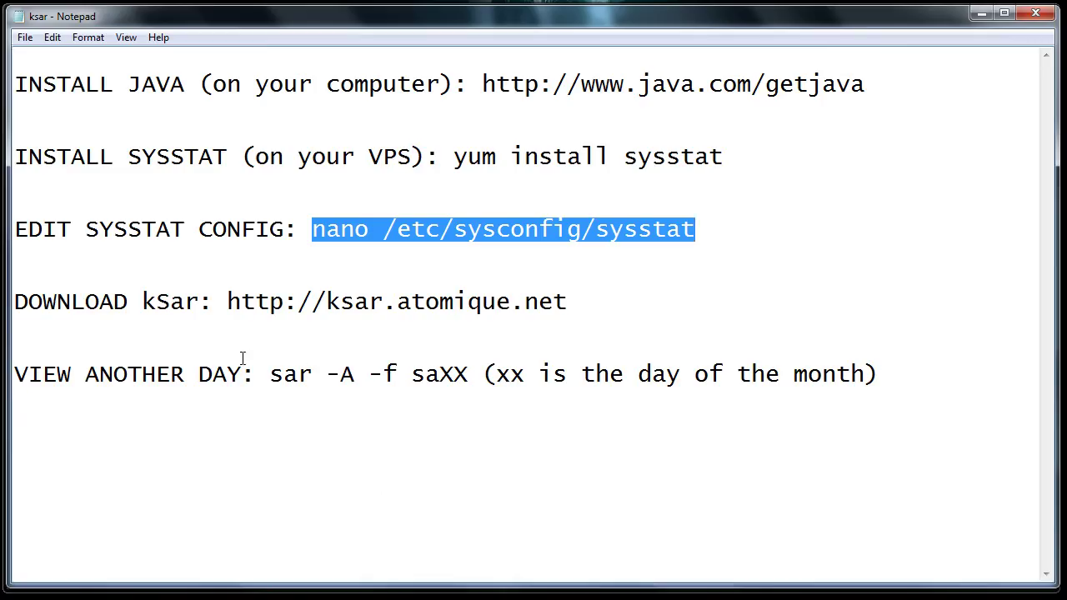
left_click_drag(270, 377, 465, 367)
left_click(445, 375)
left_click(472, 376)
double_click(448, 379)
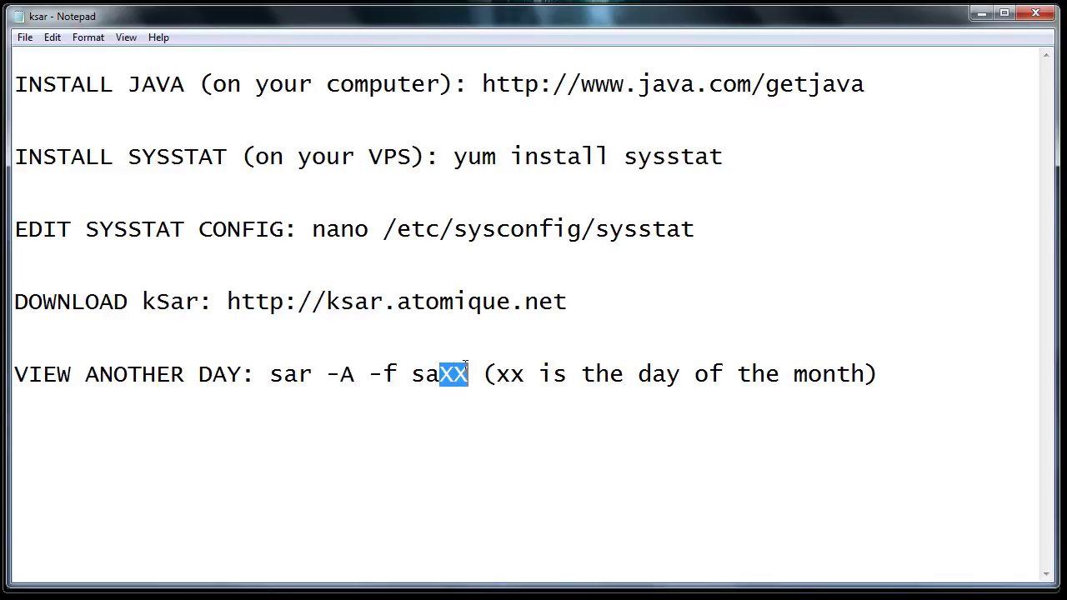
left_click(470, 376)
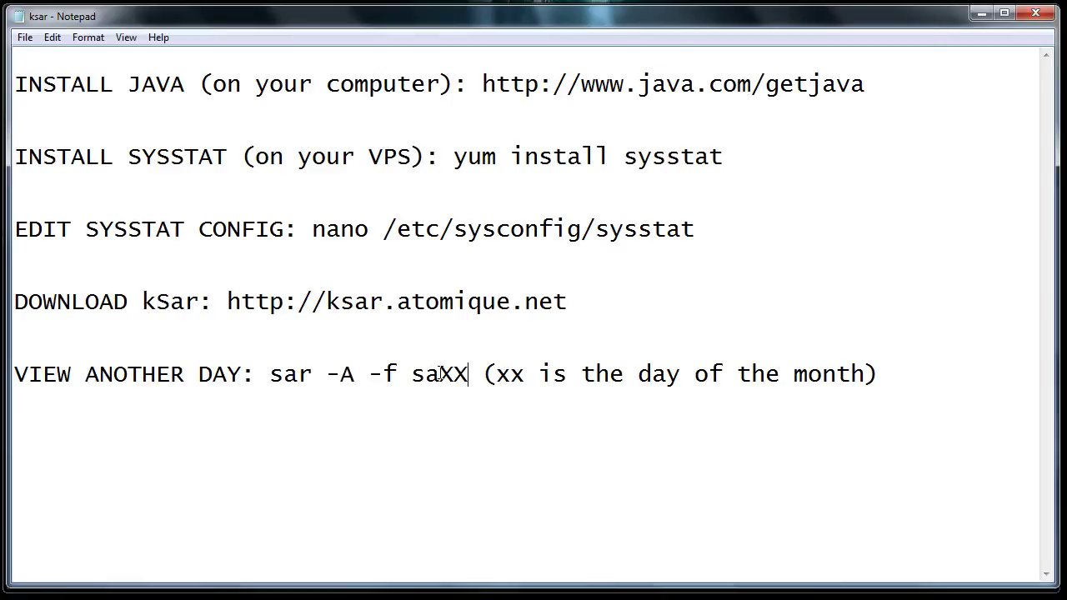
left_click_drag(439, 375, 466, 365)
left_click(480, 375)
left_click_drag(440, 376, 461, 375)
left_click(464, 375)
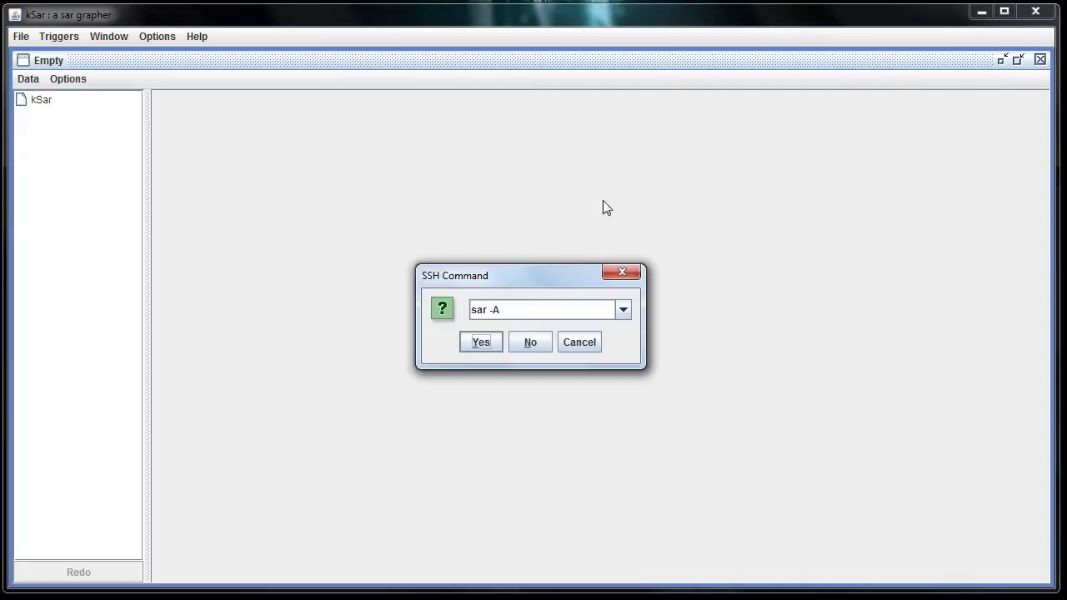
Run sar -A on the server and acknowledge the finished data import
left_click(486, 341)
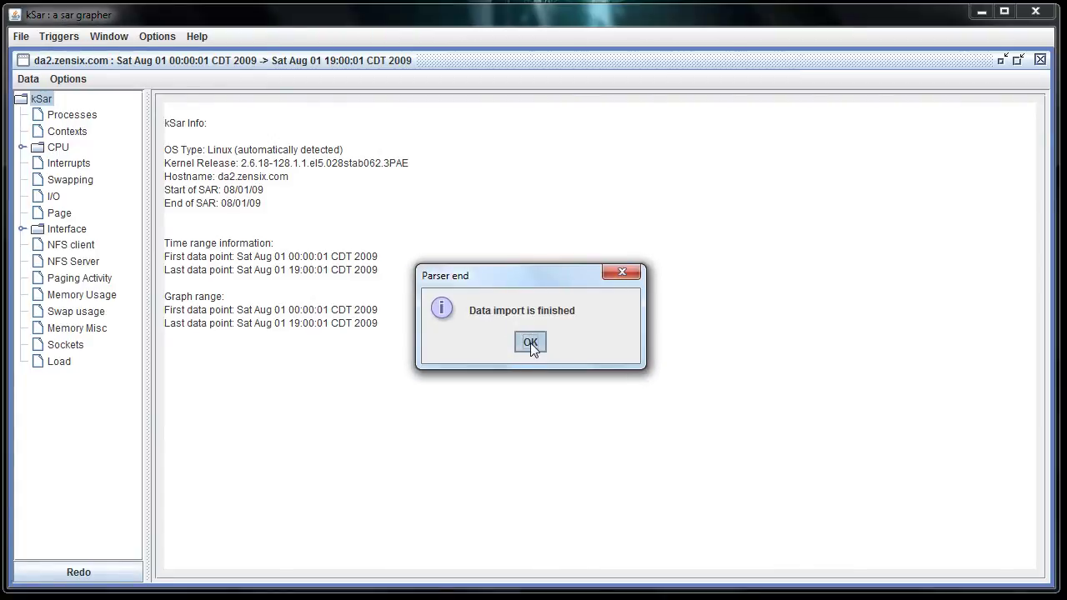
left_click(530, 343)
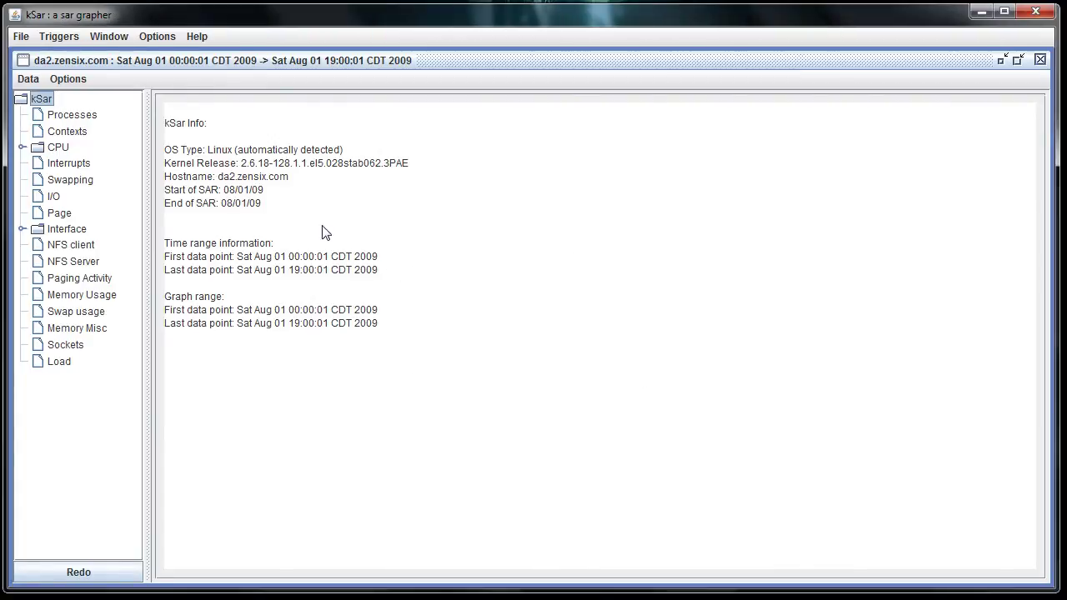
View the Load and Memory Usage charts, then expand CPU to list CPU all and CPU 0–7
left_click(60, 366)
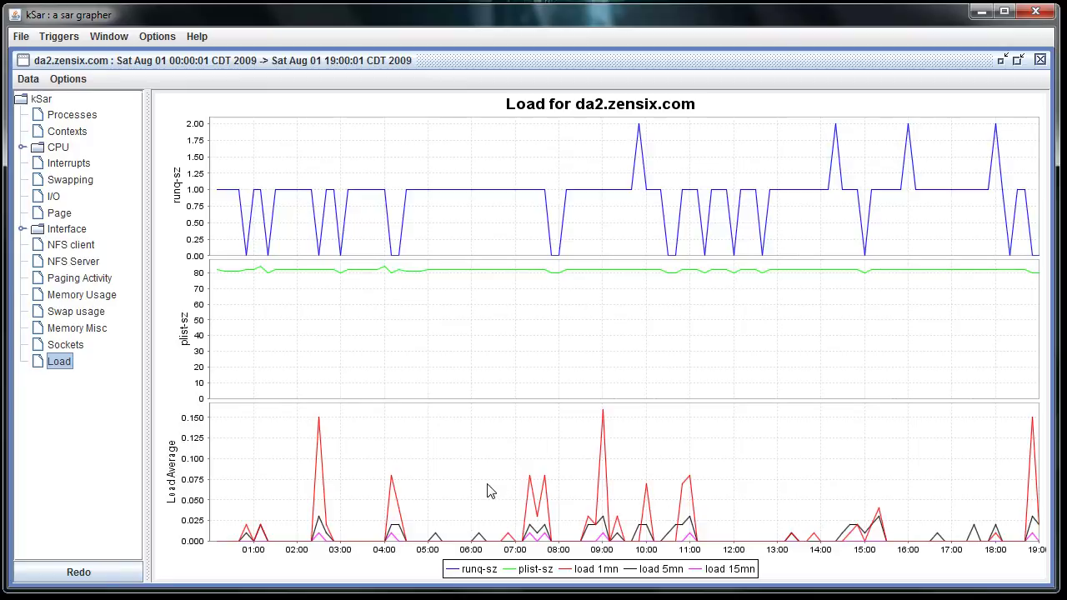
left_click(84, 301)
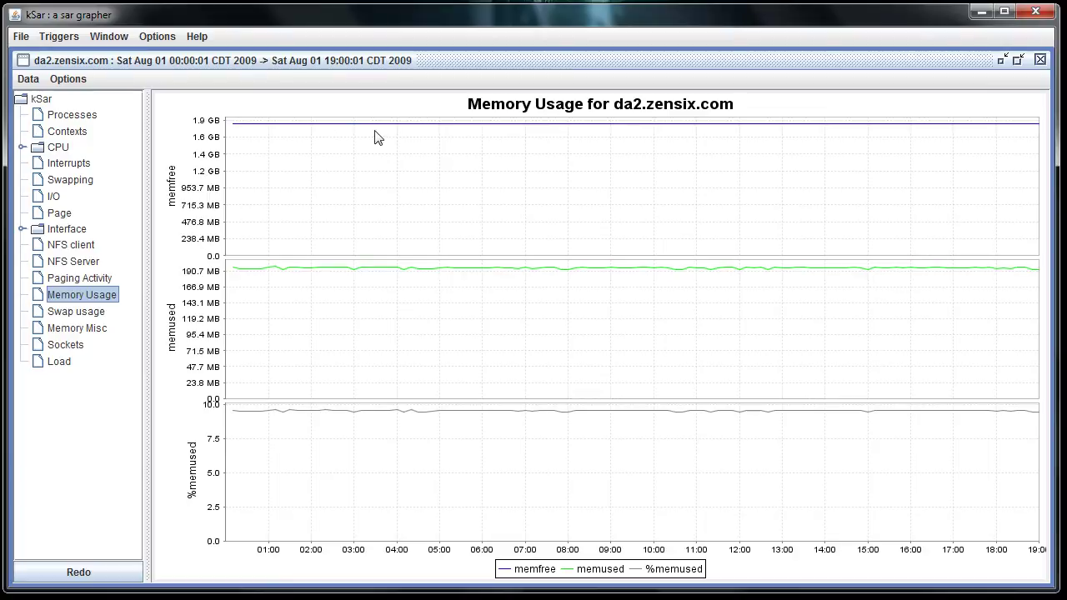
left_click(21, 148)
Step through the CPU all, CPU 0, CPU 1 and CPU 2 charts, then collapse CPU
left_click(70, 165)
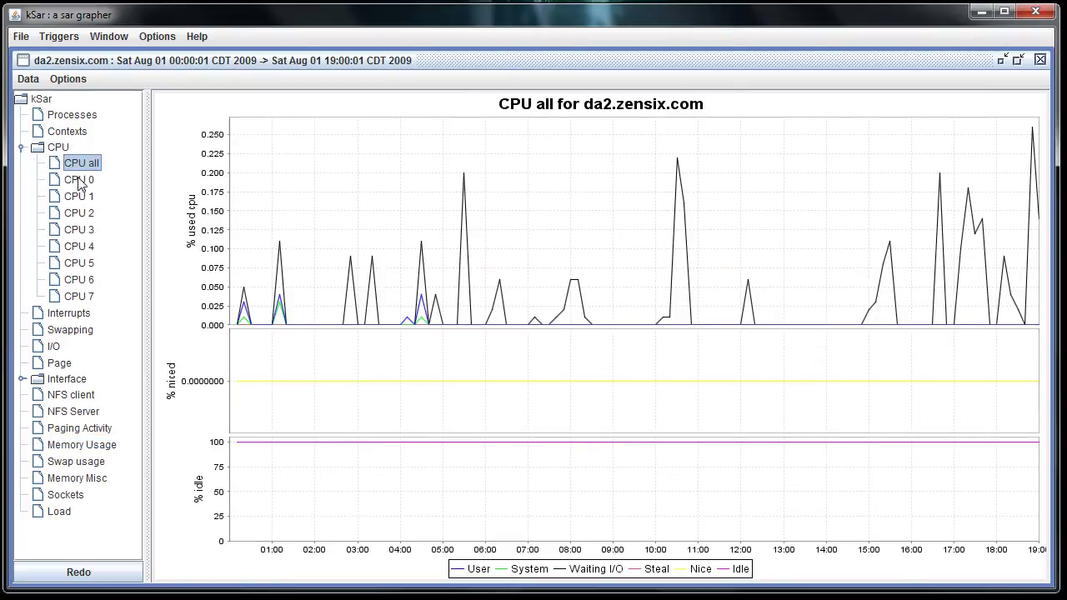
left_click(78, 181)
left_click(81, 198)
left_click(82, 215)
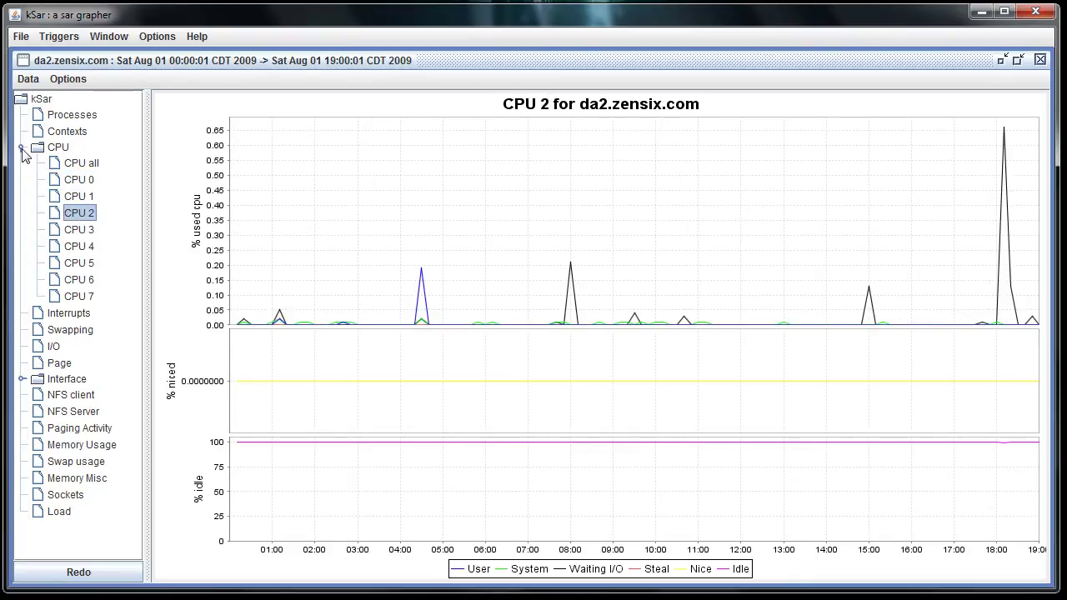
left_click(21, 148)
Show the Processes chart, then the venet0 Interface traffic chart, and collapse venet0
left_click(70, 116)
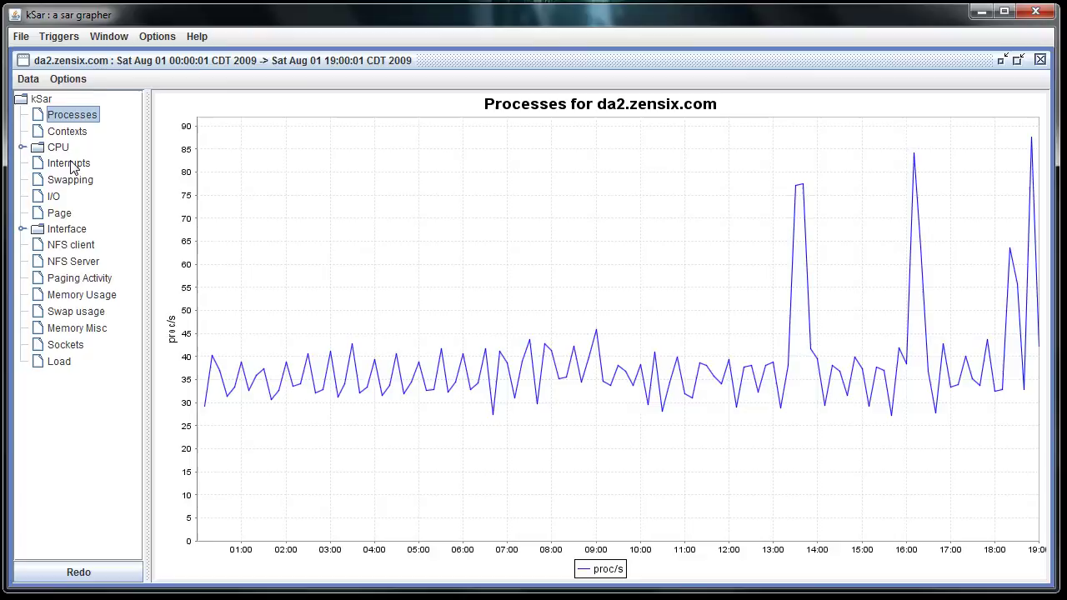
left_click(23, 230)
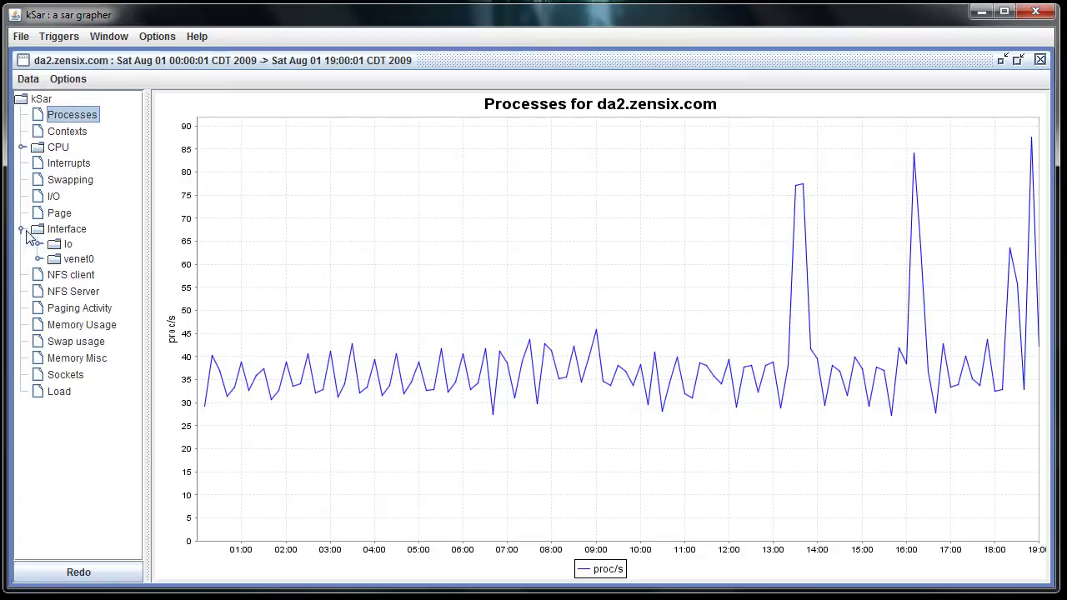
left_click(38, 259)
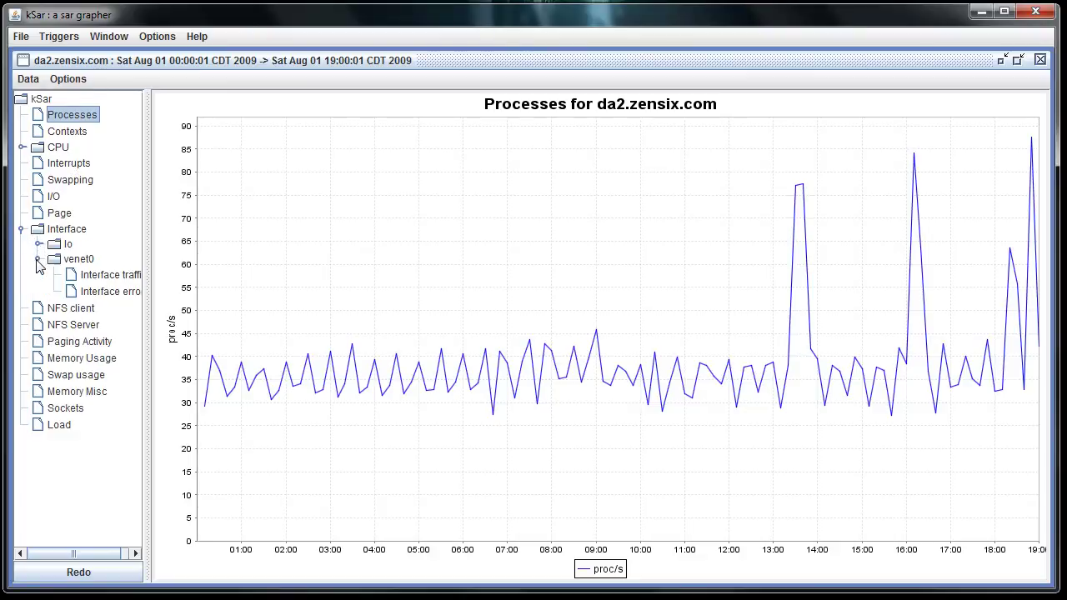
left_click(80, 260)
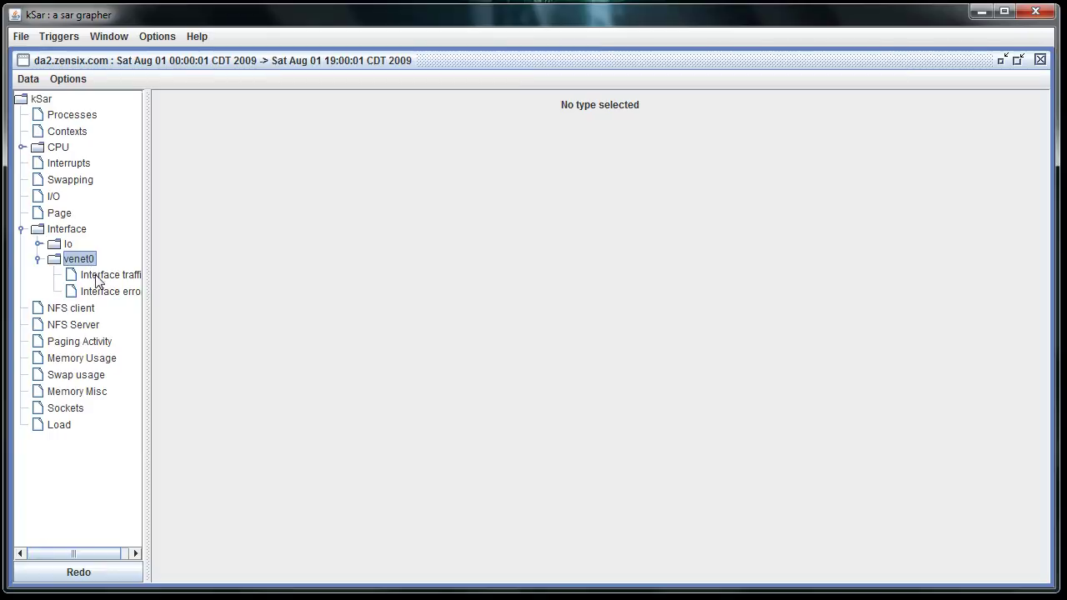
left_click(90, 279)
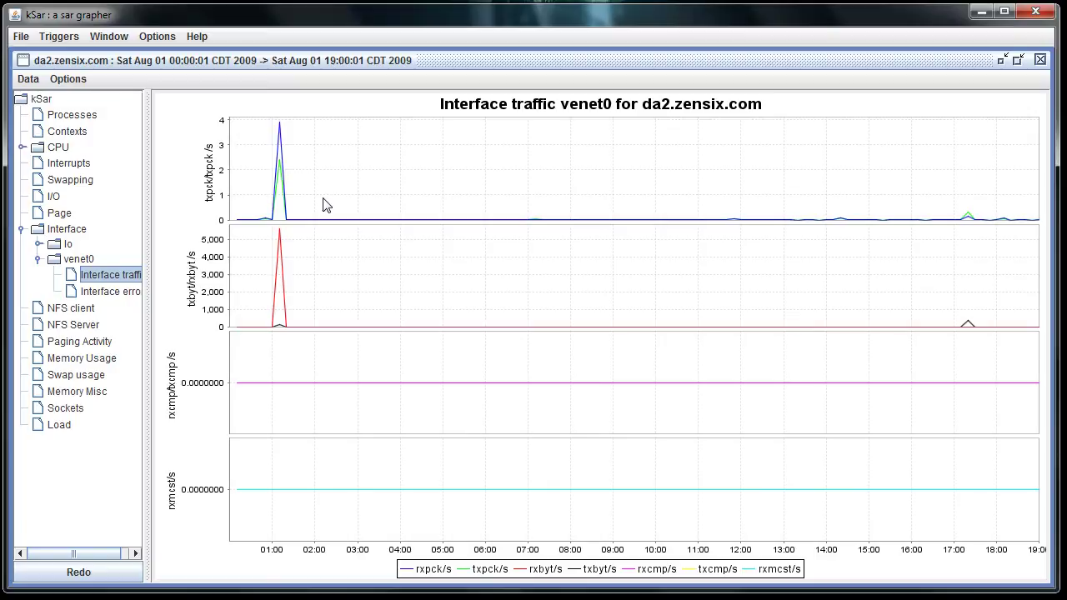
left_click(38, 260)
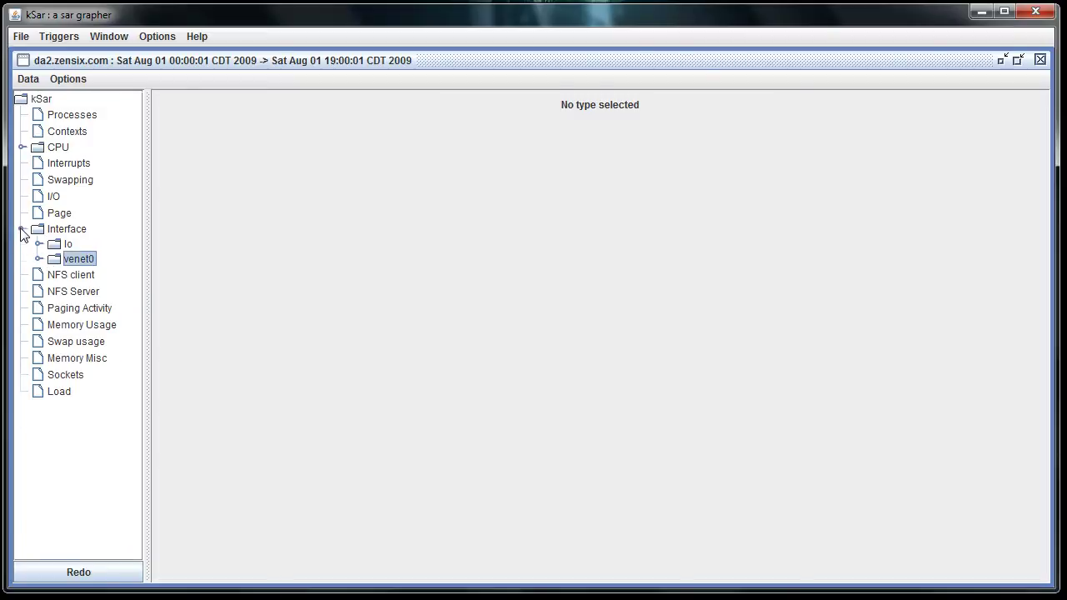
Collapse the Interface node in the statistics tree so no chart is shown
left_click(21, 228)
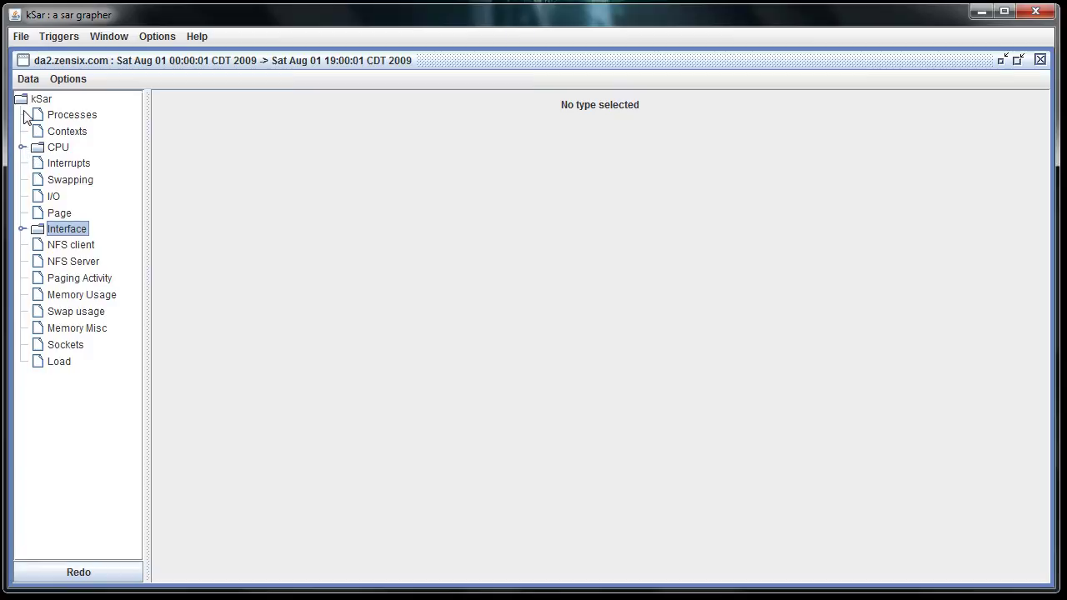